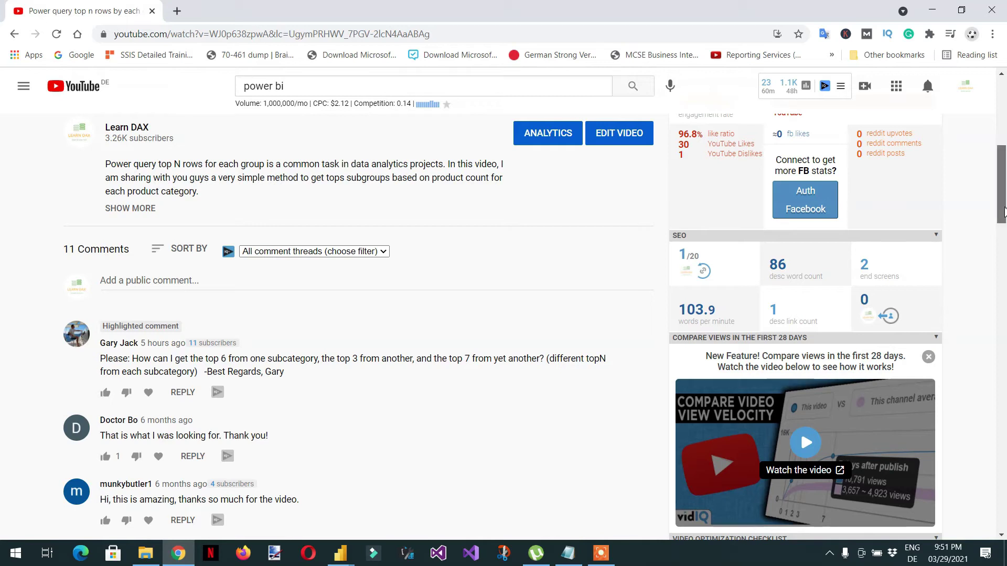
# Read the top-N tutorial description and the viewer's question about different top counts, then return to Power BI
pyautogui.moveTo(1004, 213); pyautogui.dragTo(1004, 145)
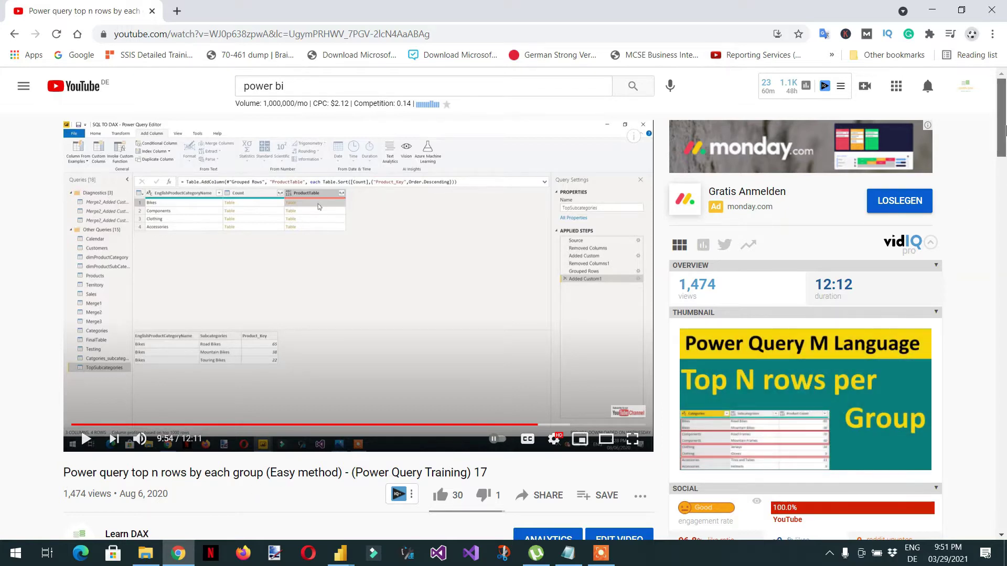
pyautogui.moveTo(1004, 131); pyautogui.dragTo(1004, 194)
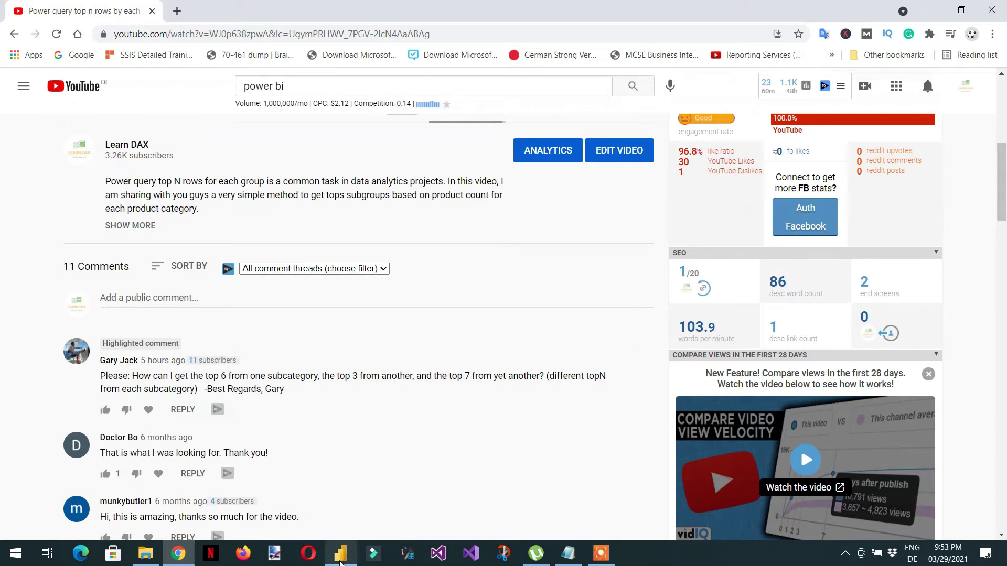
pyautogui.click(340, 556)
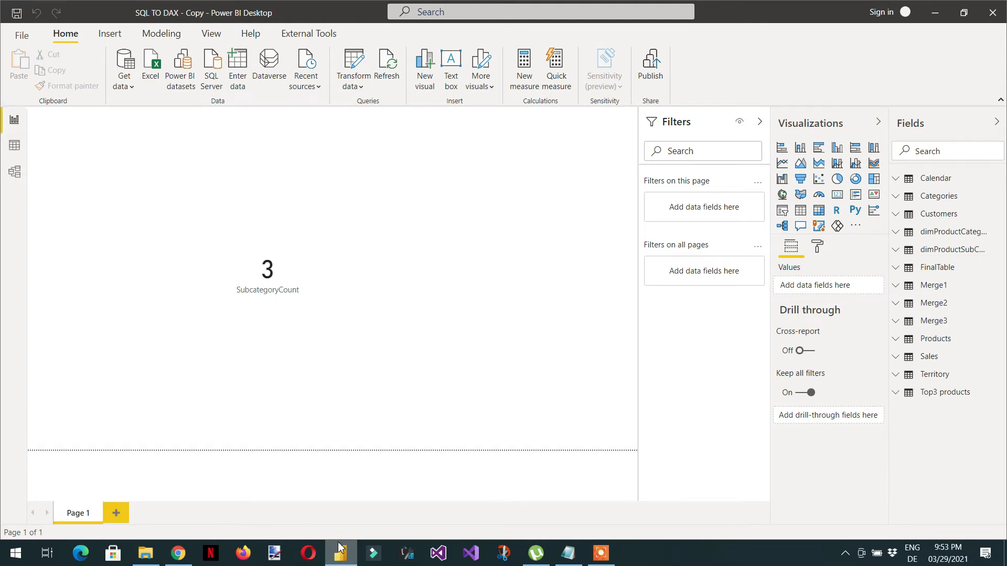
# Open Power Query Editor on the Top3 products query showing two subcategories per category
pyautogui.click(360, 84)
pyautogui.click(366, 110)
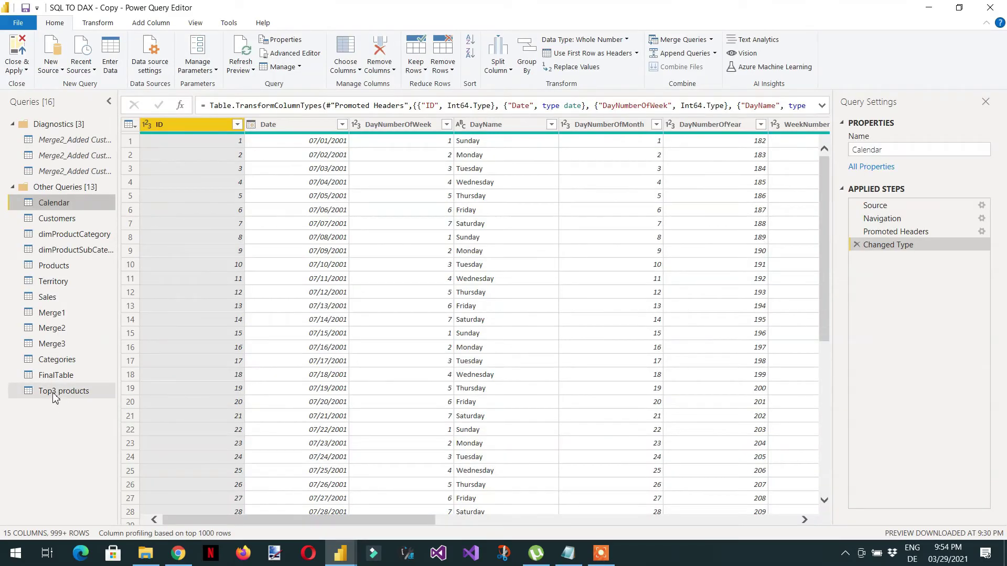
pyautogui.click(54, 394)
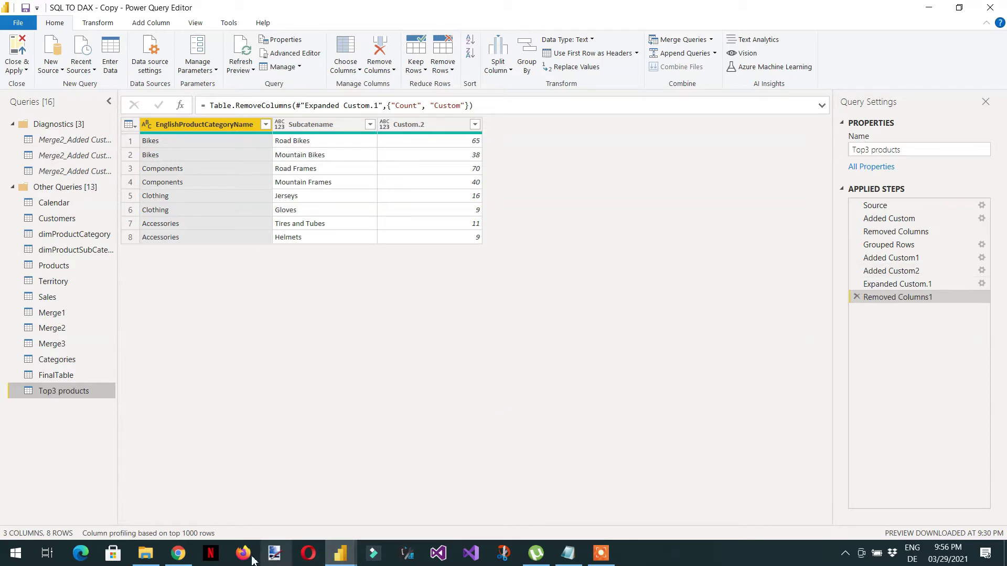
pyautogui.click(178, 555)
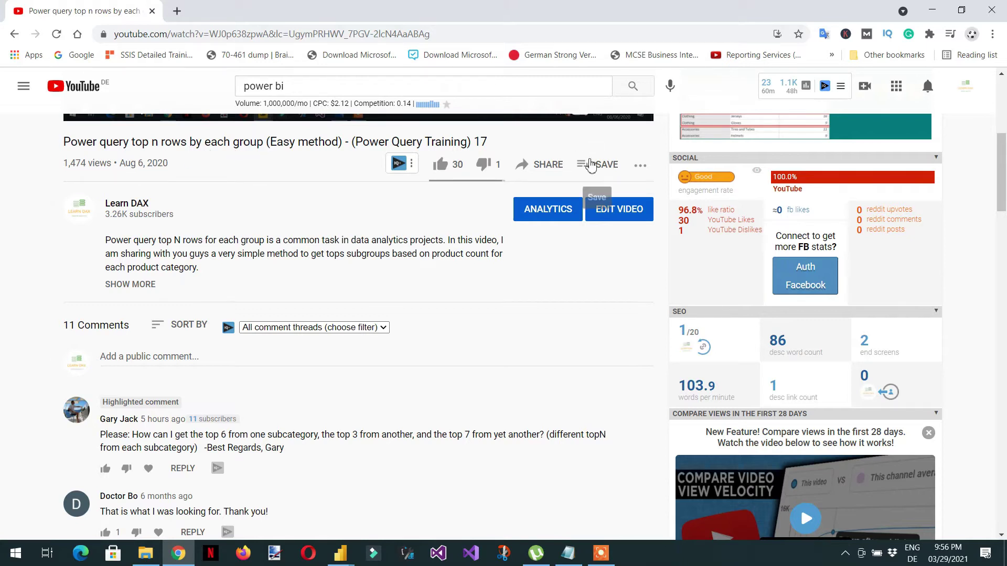
pyautogui.click(341, 553)
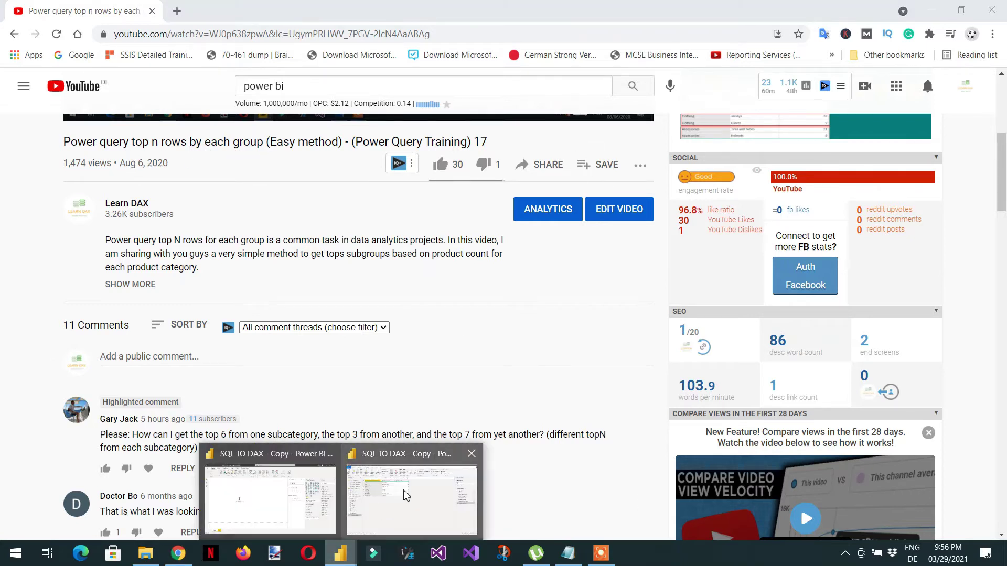
pyautogui.click(407, 495)
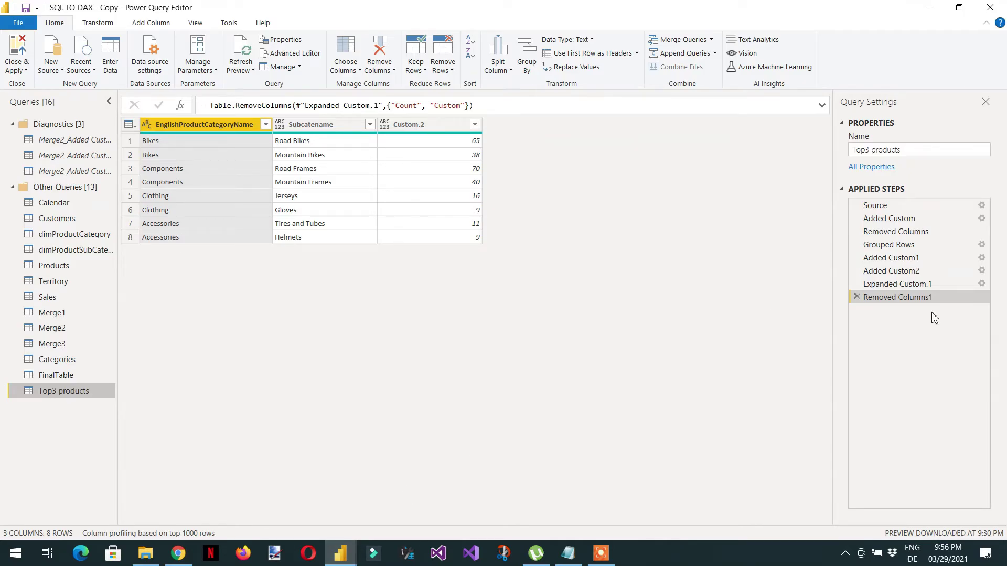
# Delete the Removed Columns1 and Expanded Custom.1 steps and open the Added Custom2 column settings
pyautogui.click(856, 296)
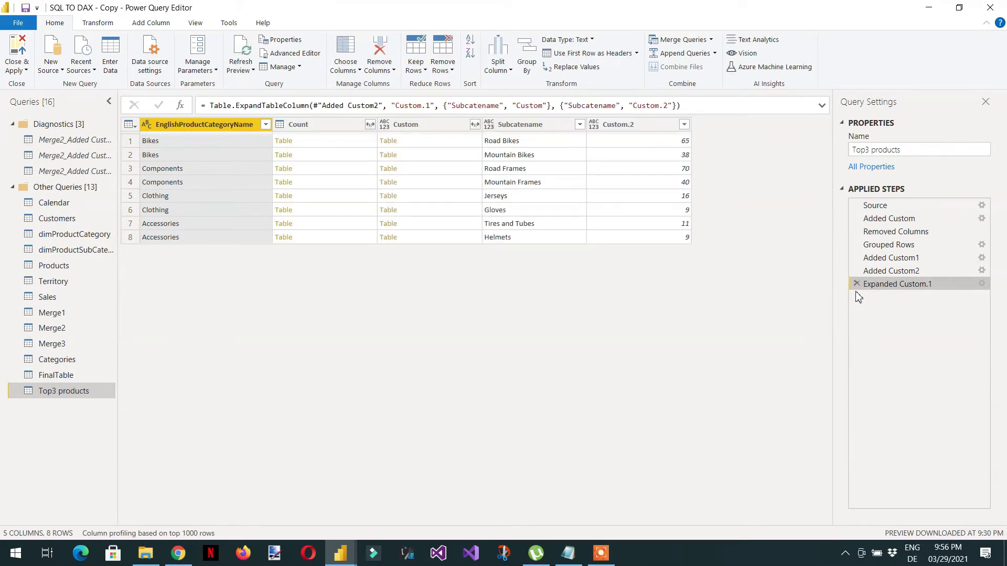
pyautogui.click(856, 284)
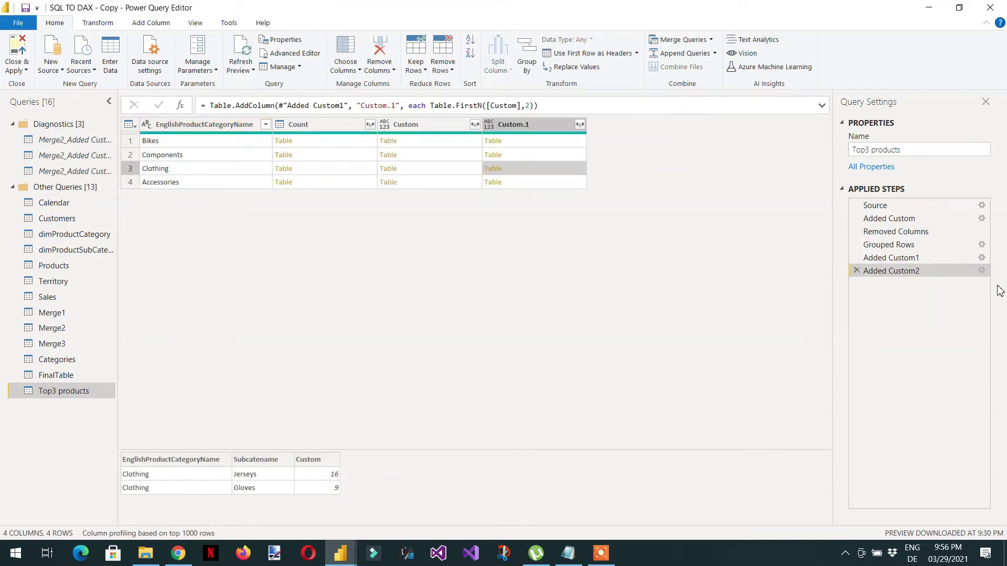
pyautogui.click(982, 271)
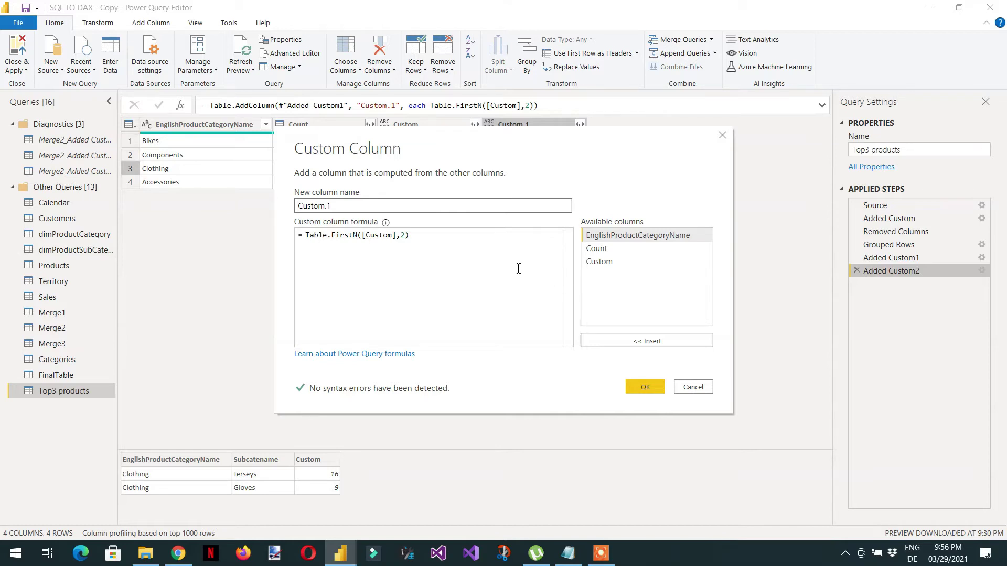
# Move the Table.FirstN expression onto its own line in the Custom Column formula
pyautogui.moveTo(517, 152); pyautogui.dragTo(521, 191)
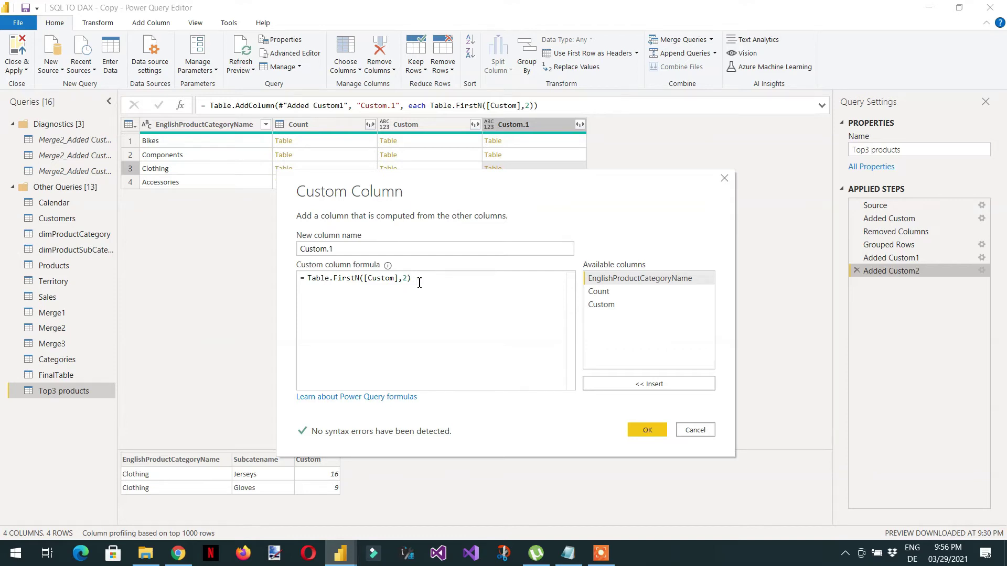
pyautogui.moveTo(419, 282); pyautogui.dragTo(309, 283)
pyautogui.click(309, 283)
pyautogui.press('Return')
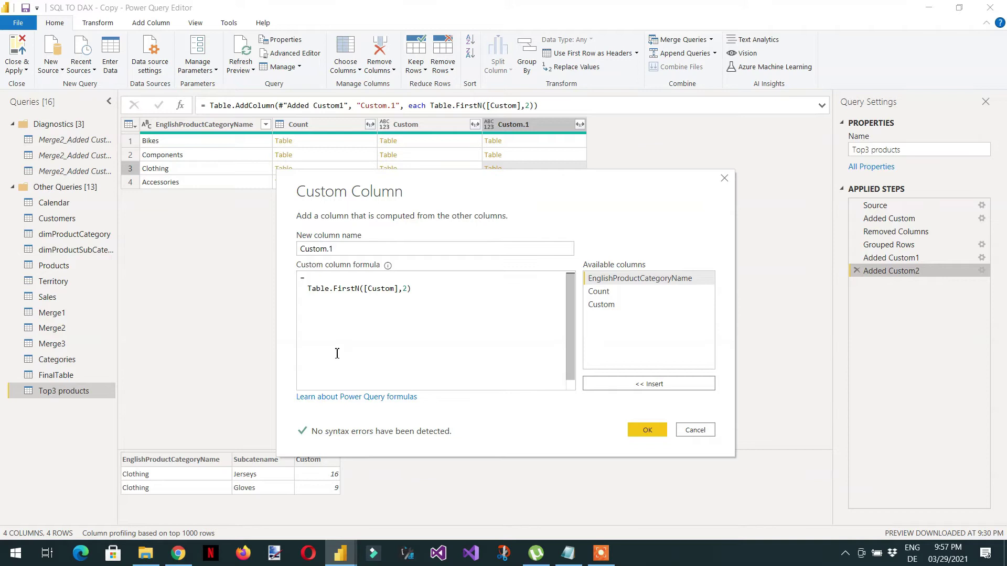
# Prefix it with the condition if [EnglishProductCategoryName] = "Bikes" then
pyautogui.write('if ')
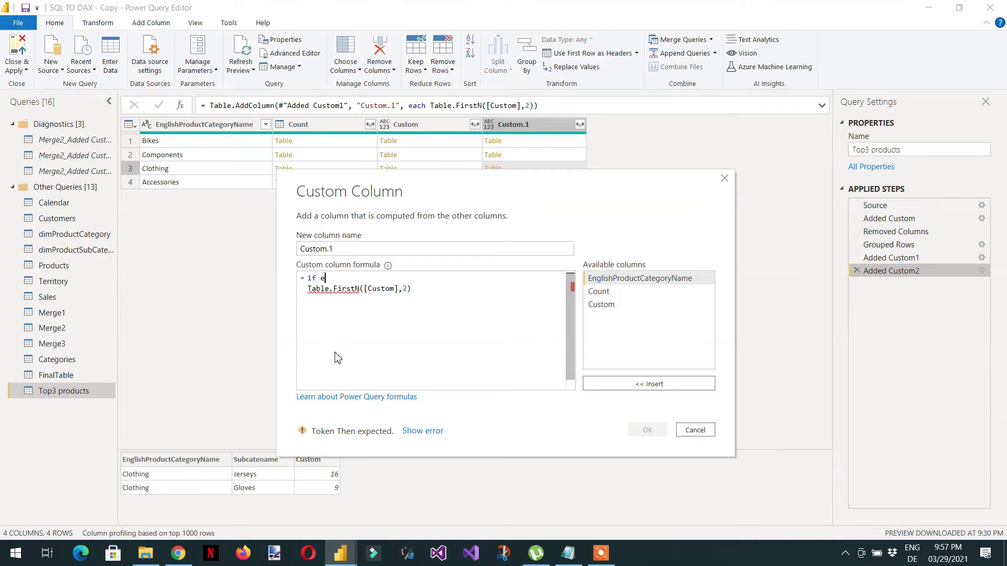
pyautogui.write('eng')
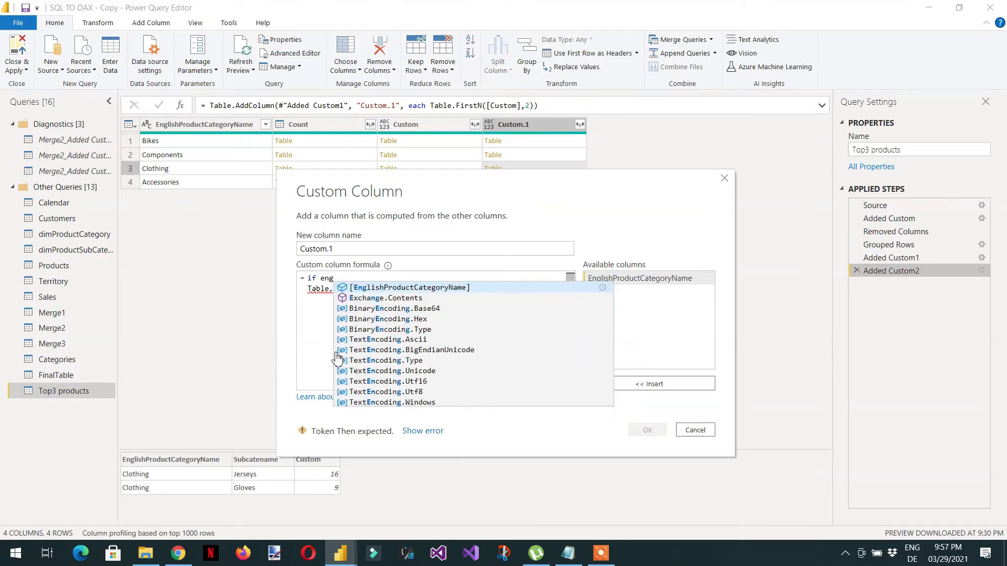
pyautogui.press('Tab')
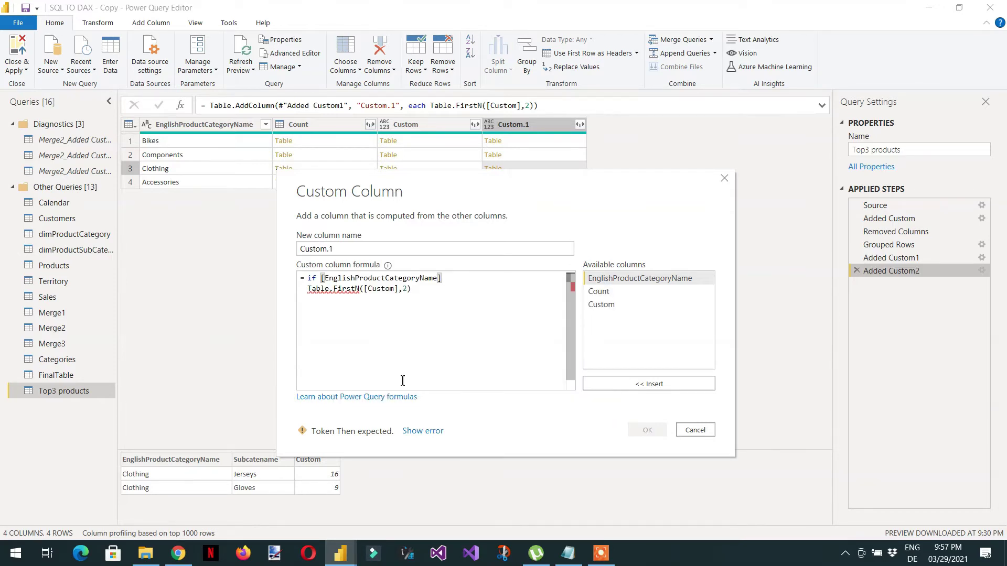
pyautogui.write('= ')
pyautogui.write('""')
pyautogui.write('Bikes')
pyautogui.press('Up')
pyautogui.press('Right')
pyautogui.press('Right')
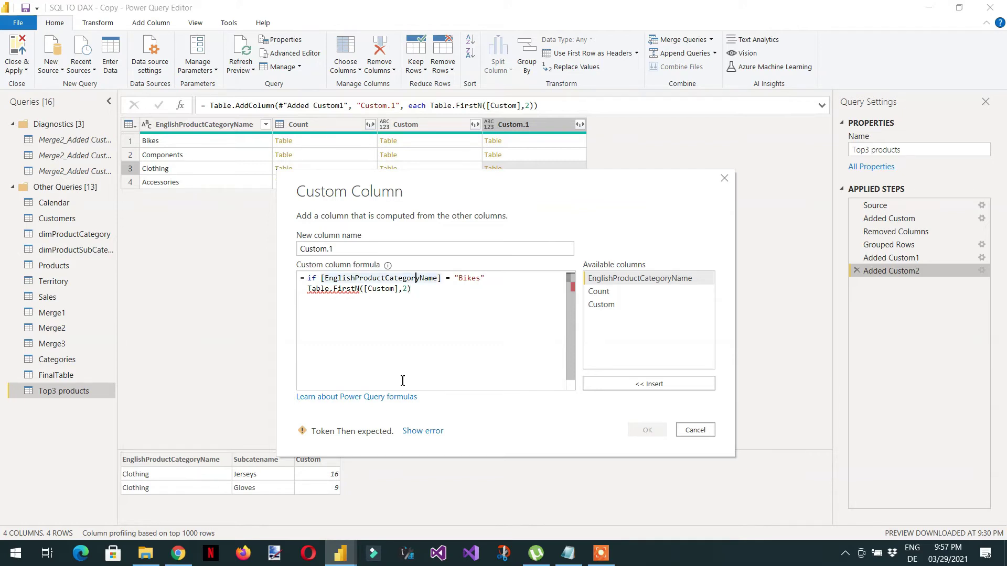
pyautogui.press('Right')
pyautogui.press('Right')
pyautogui.press('Right')
pyautogui.press('End')
pyautogui.write('then')
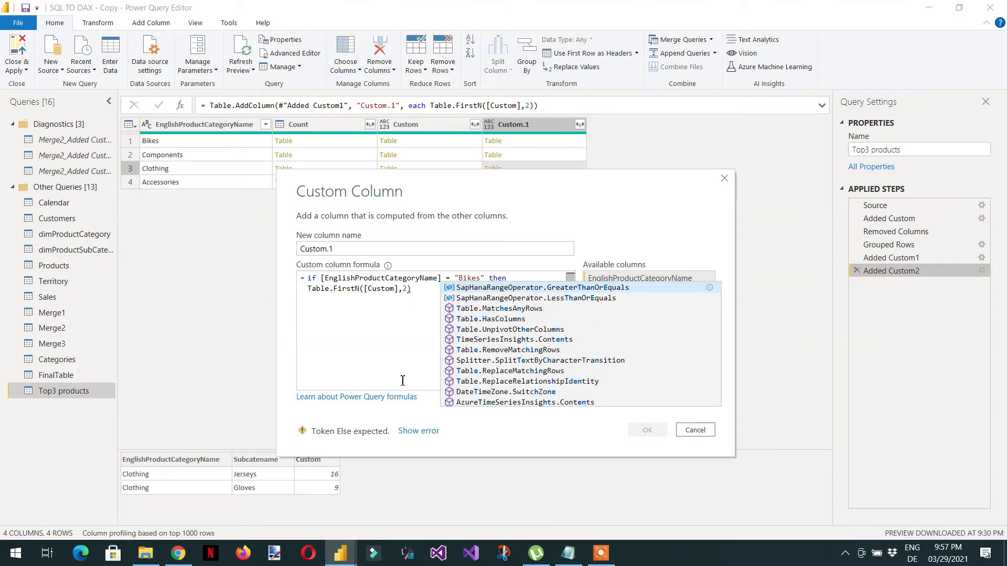
pyautogui.click(362, 334)
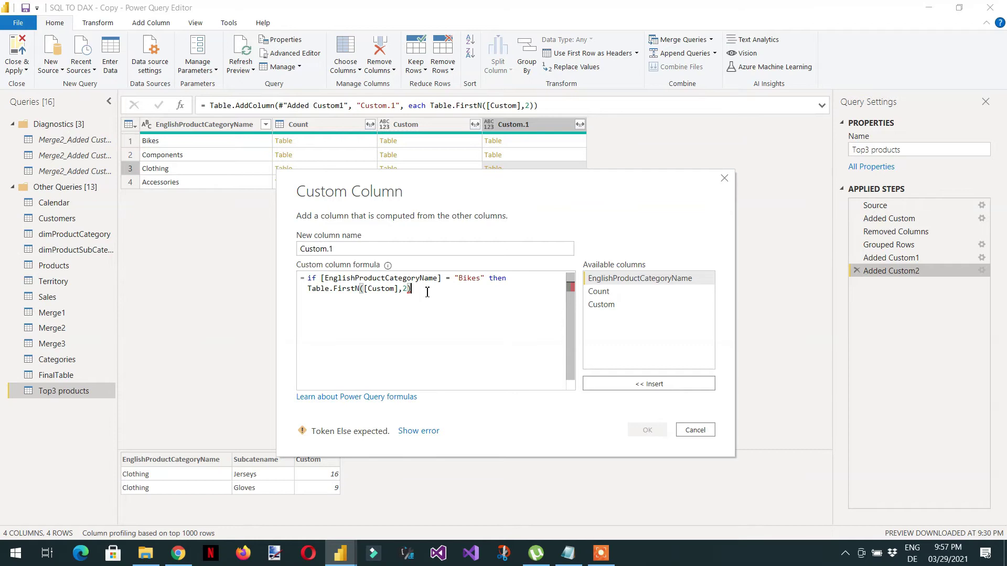
# Add an else-if branch keeping the first 3 rows when the category is Components
pyautogui.write(' else if ')
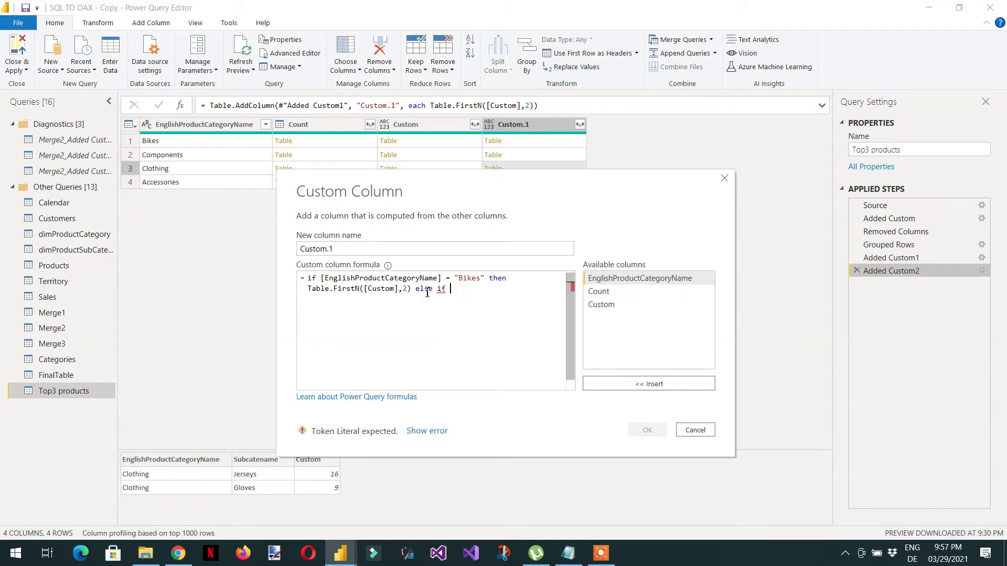
pyautogui.write('[')
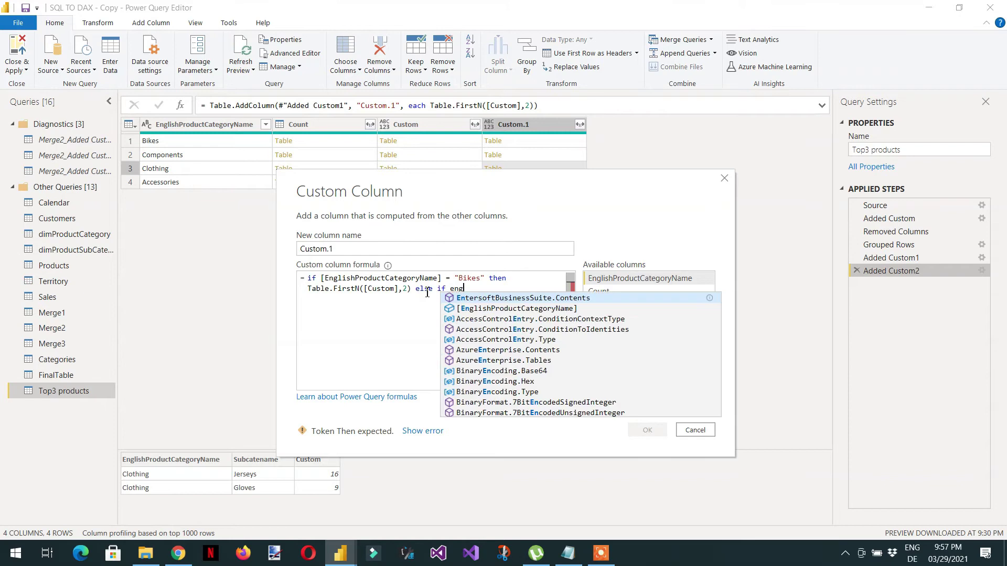
pyautogui.write('E')
pyautogui.press('Tab')
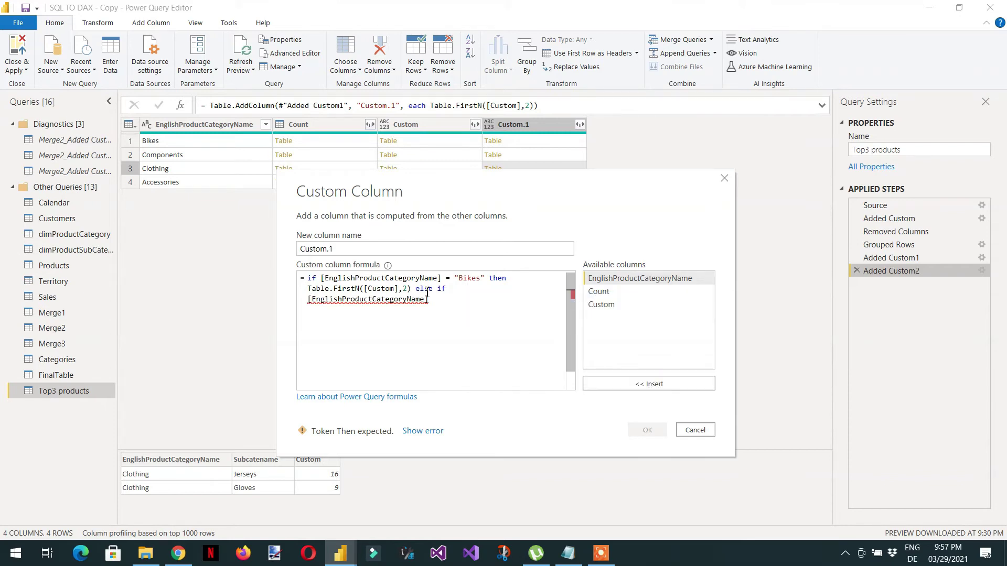
pyautogui.write('= "')
pyautogui.write('Comp')
pyautogui.write('onents"')
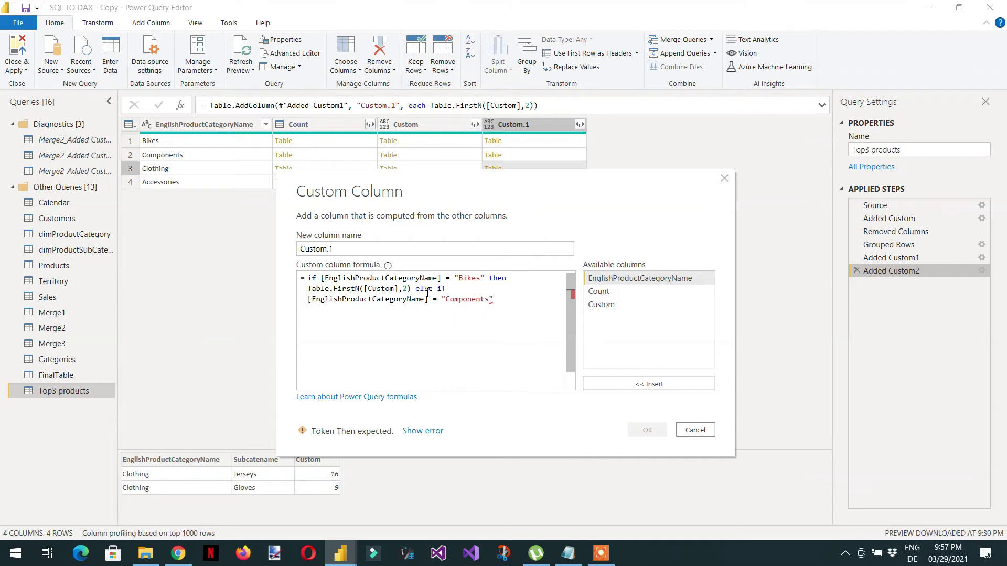
pyautogui.write(' then')
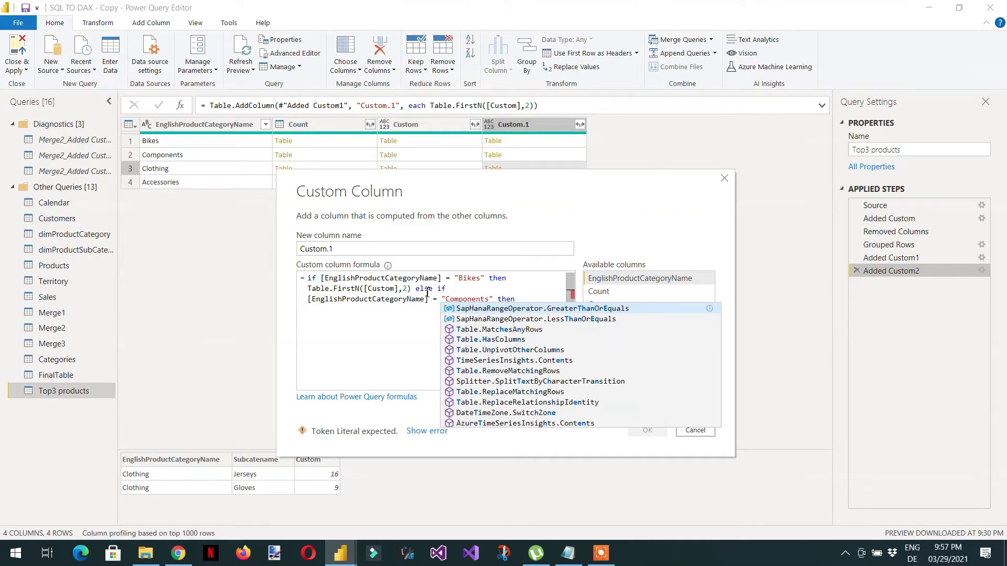
pyautogui.moveTo(412, 289); pyautogui.dragTo(306, 292)
pyautogui.hotkey('ctrl', 'c')
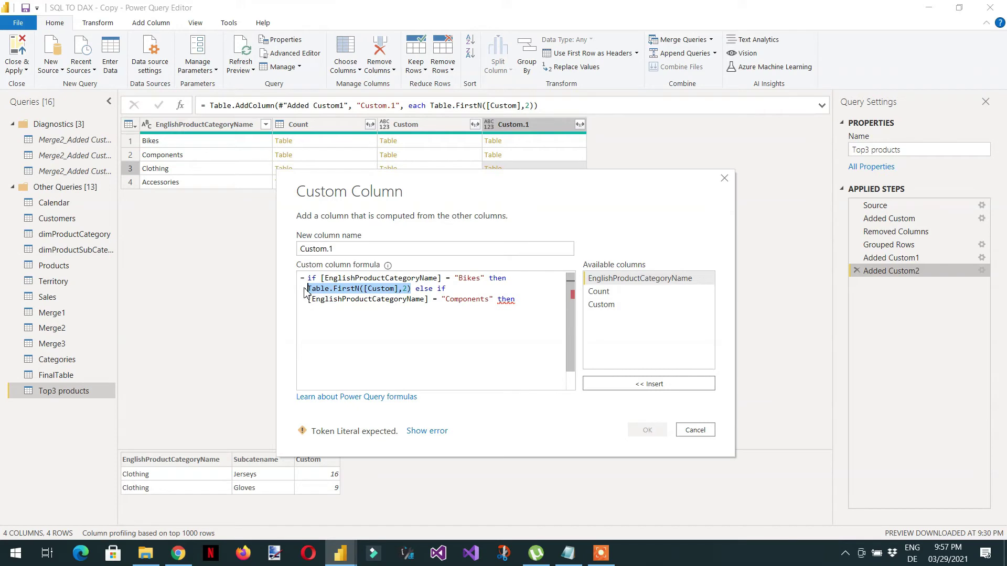
pyautogui.click(541, 304)
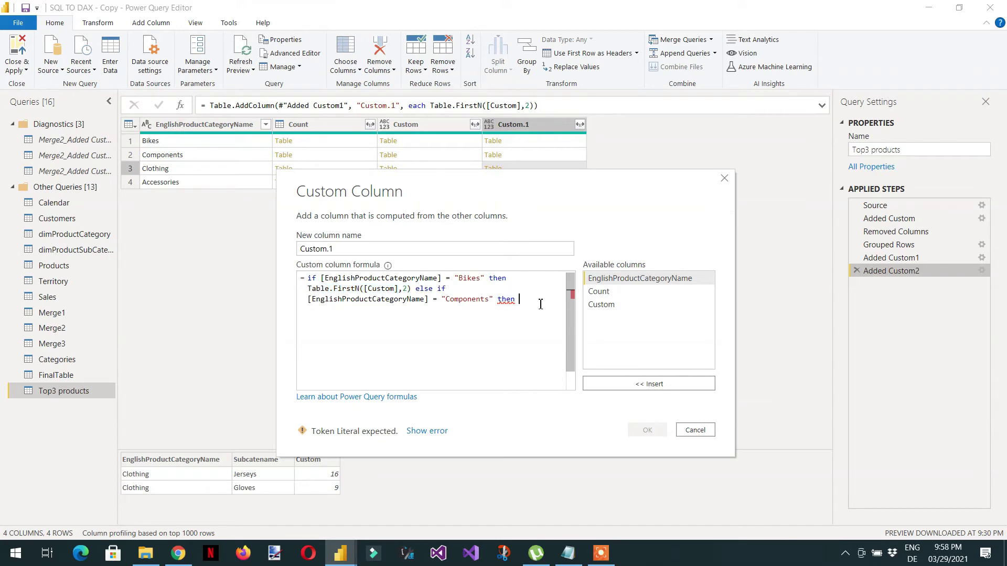
pyautogui.hotkey('ctrl', 'v')
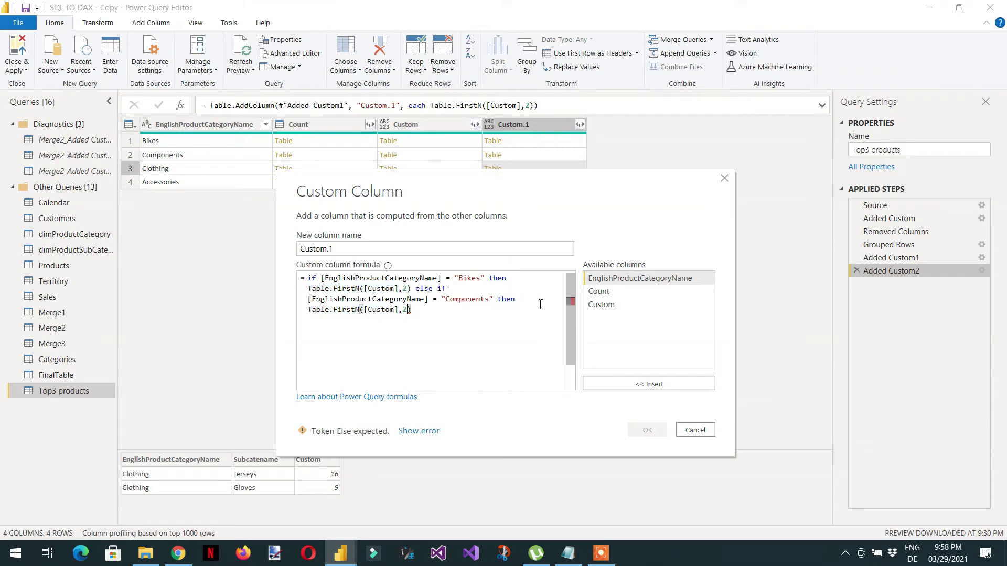
pyautogui.write('3)')
pyautogui.write(' else if ')
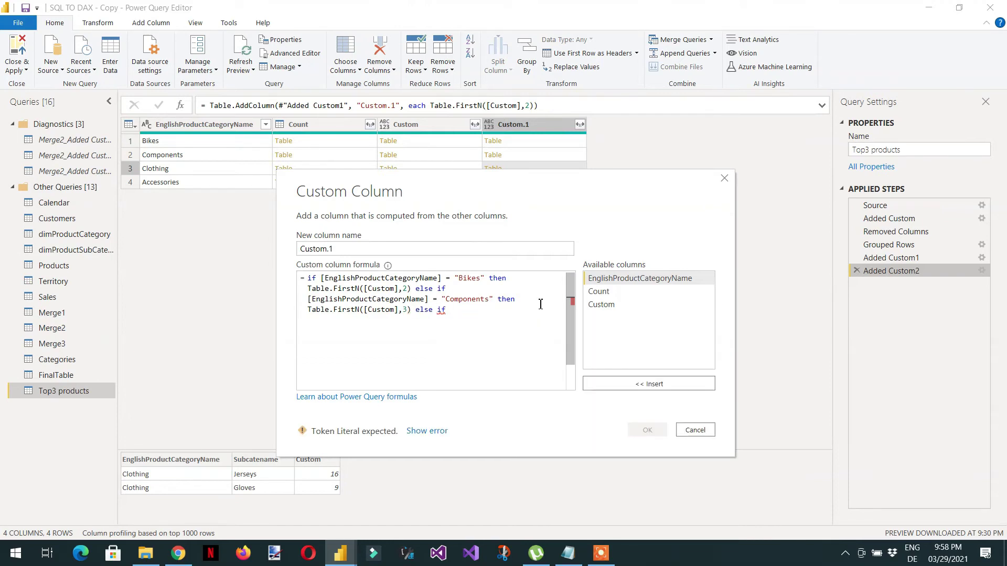
pyautogui.write('[En')
# Add an else-if branch keeping the first 4 rows for Clothing
pyautogui.press('Tab')
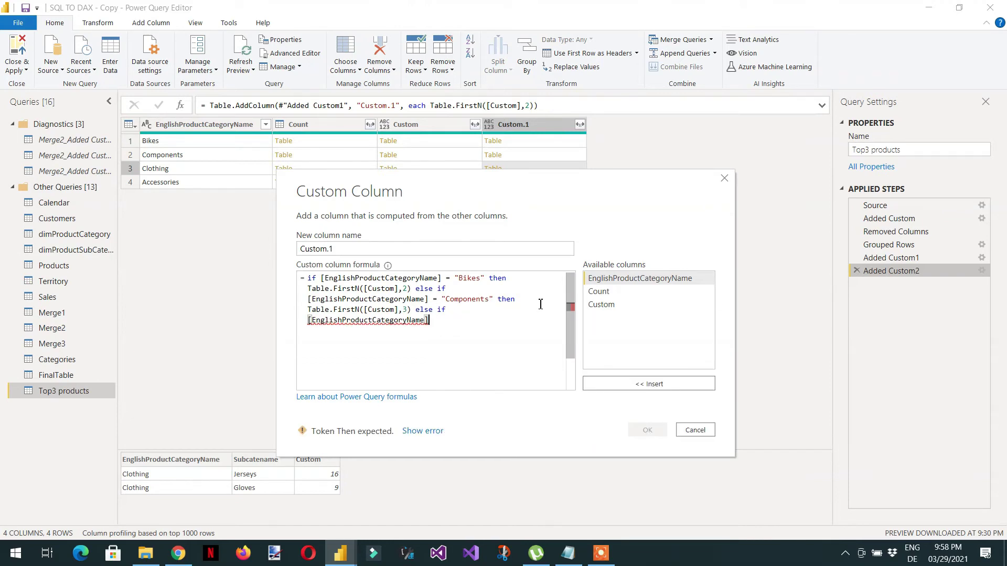
pyautogui.write('= "')
pyautogui.write('Clothi')
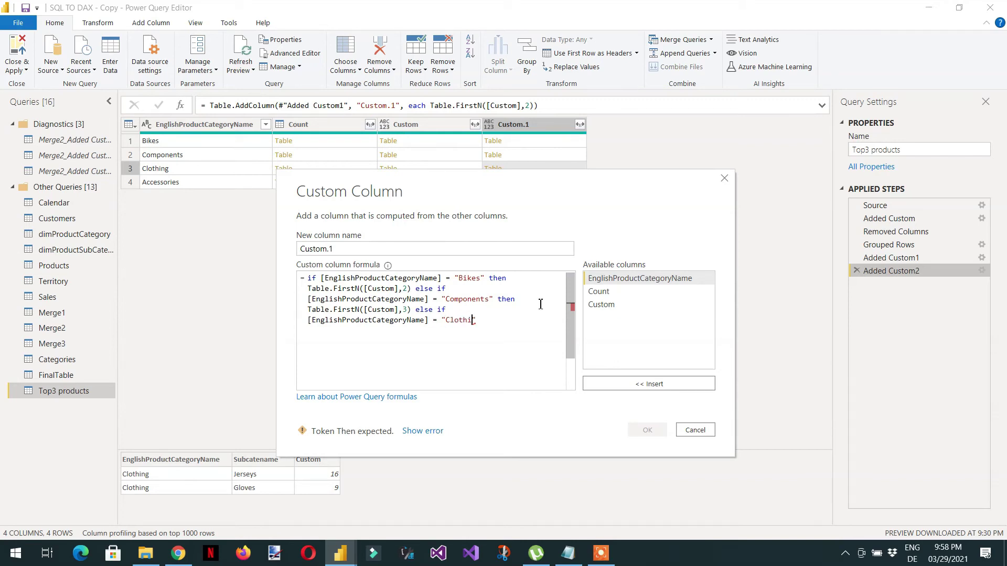
pyautogui.write('ng')
pyautogui.write('then Table.FirstN([Custom],2)')
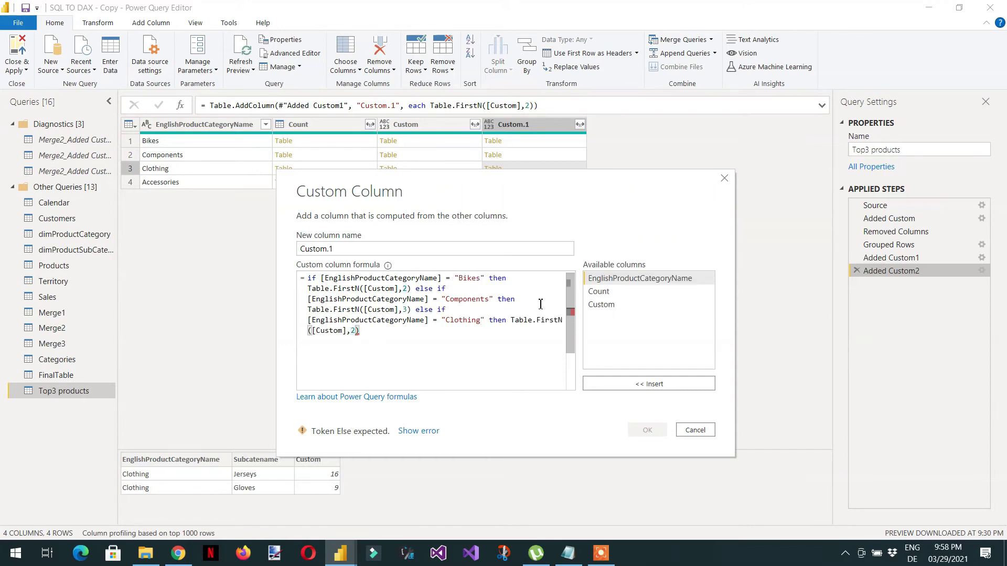
pyautogui.press('BackSpace')
pyautogui.write('4')
# Finish with an else branch keeping the first 5 rows for all other categories
pyautogui.write('else')
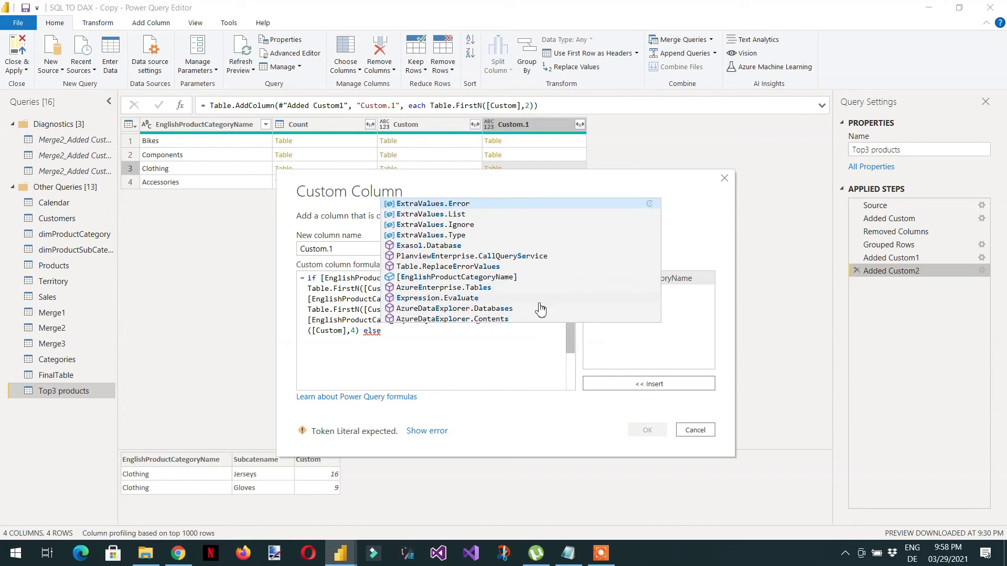
pyautogui.write(' if')
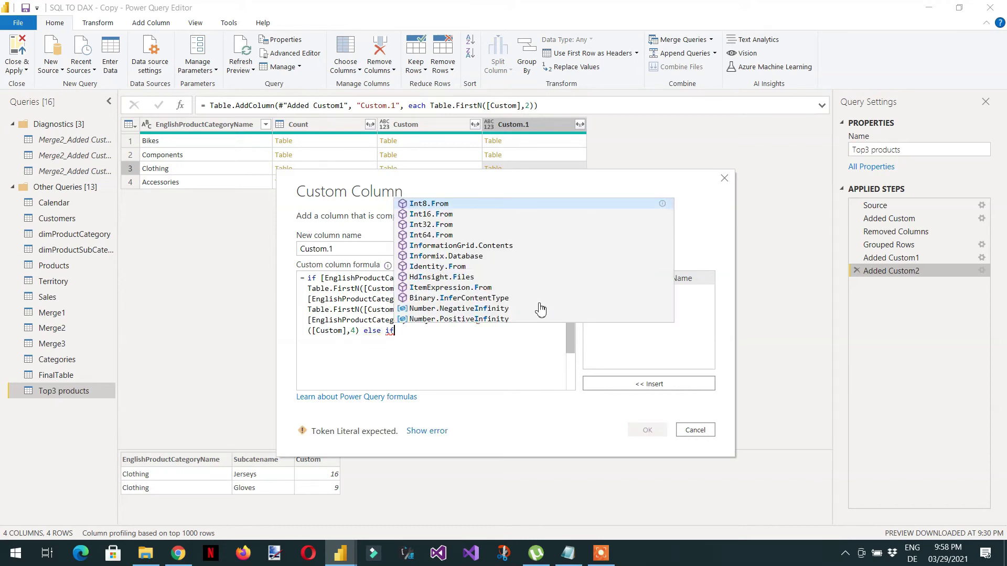
pyautogui.press('BackSpace')
pyautogui.press('BackSpace')
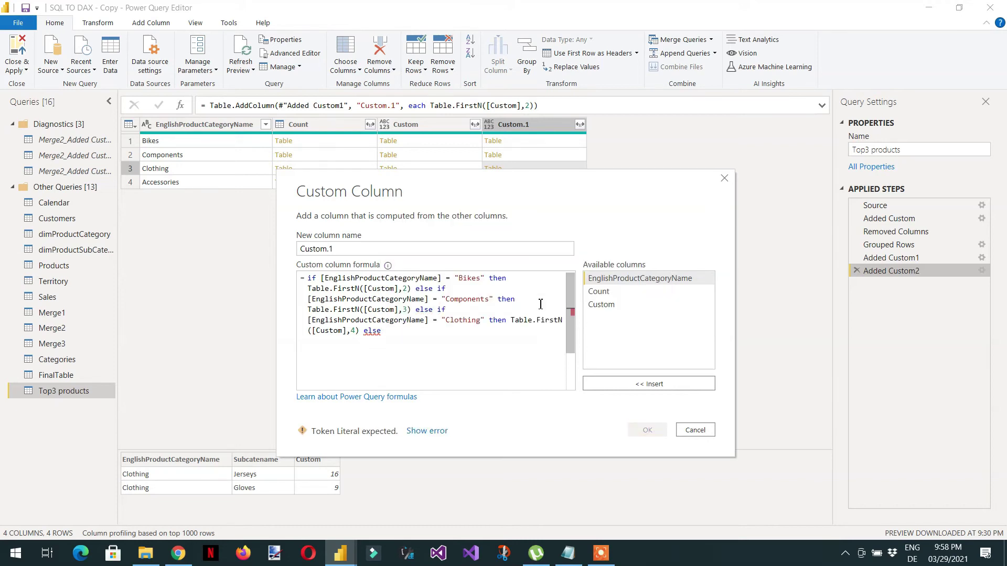
pyautogui.hotkey('ctrl', 'v')
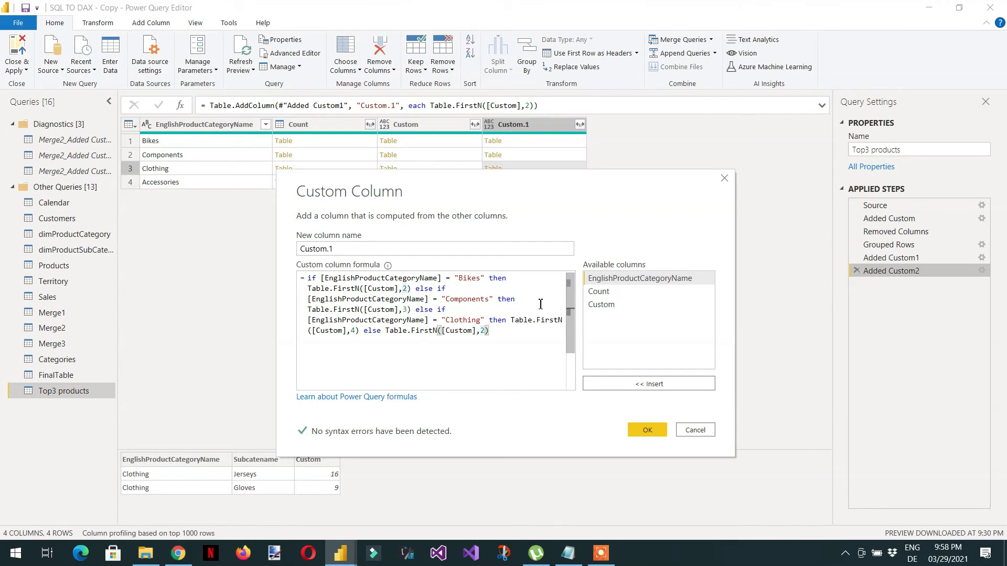
pyautogui.press('BackSpace')
pyautogui.write('5')
# Add Custom.1 and preview its tables: 2 Bikes, 3 Components, 4 Clothing, 5 Accessories rows
pyautogui.click(648, 430)
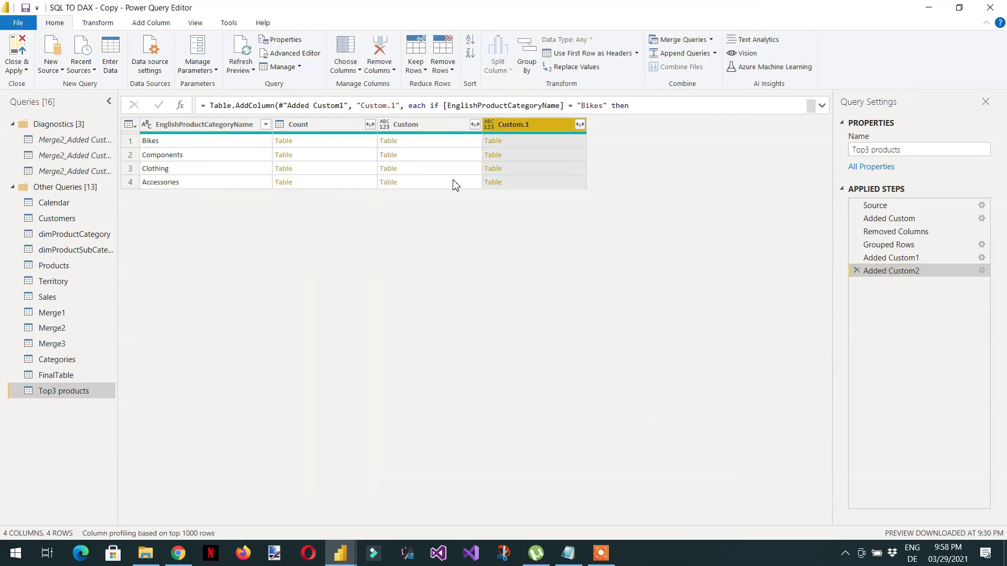
pyautogui.click(524, 142)
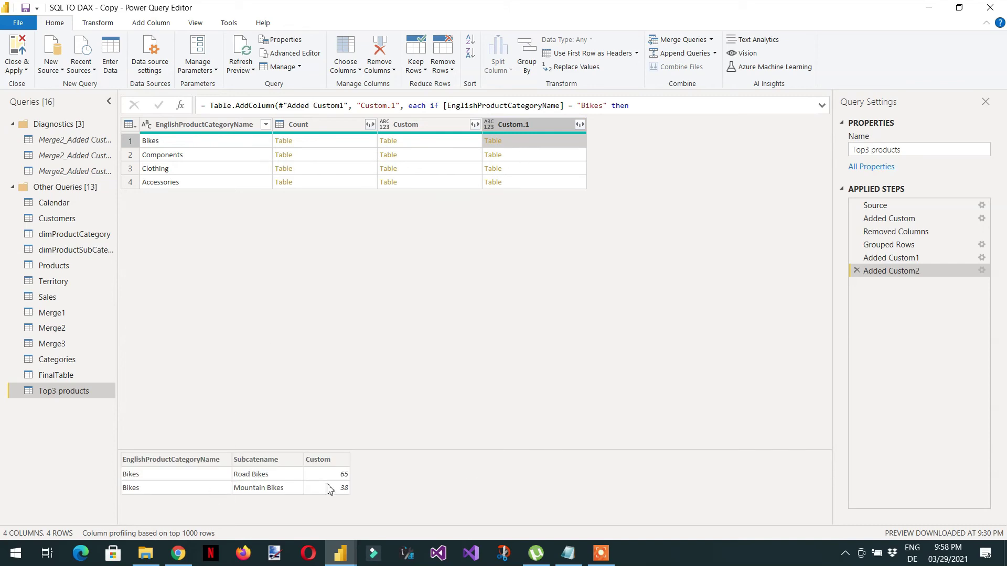
pyautogui.click(522, 156)
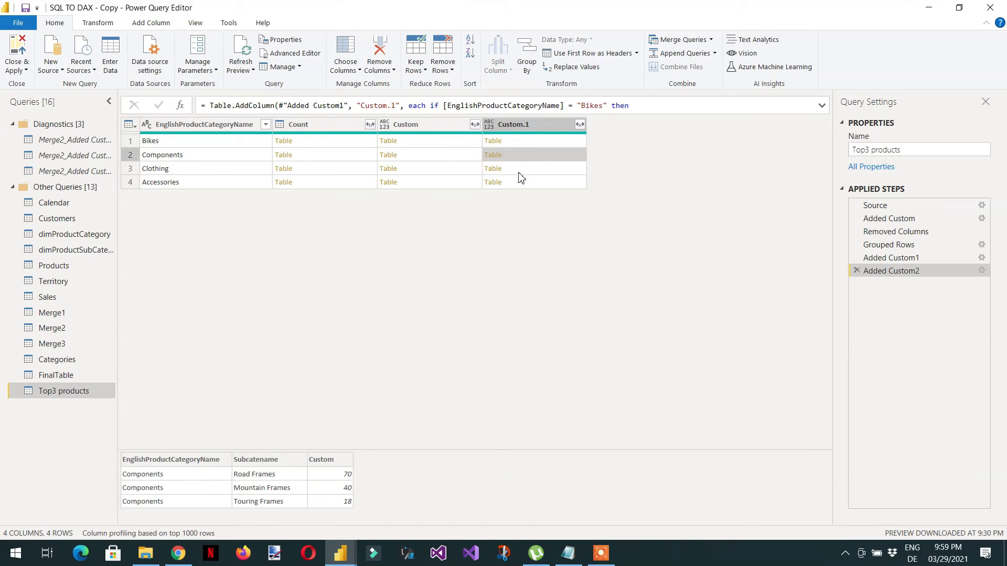
pyautogui.click(518, 172)
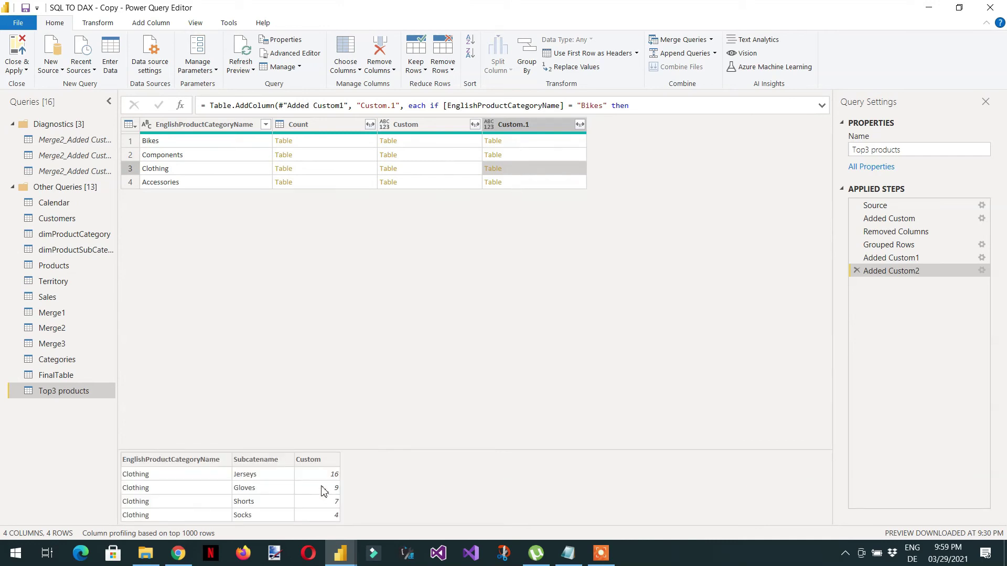
pyautogui.click(520, 183)
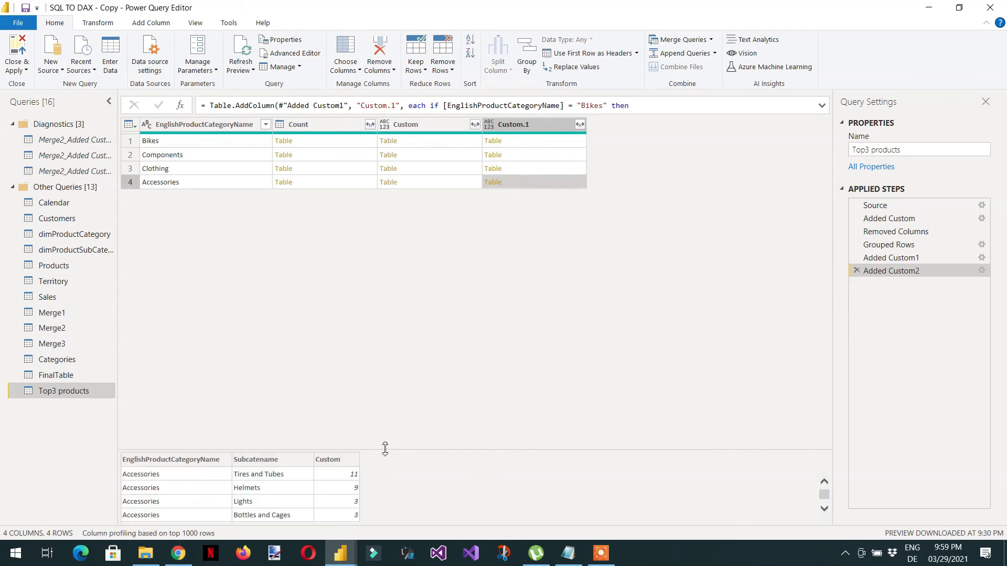
pyautogui.moveTo(387, 449); pyautogui.dragTo(389, 400)
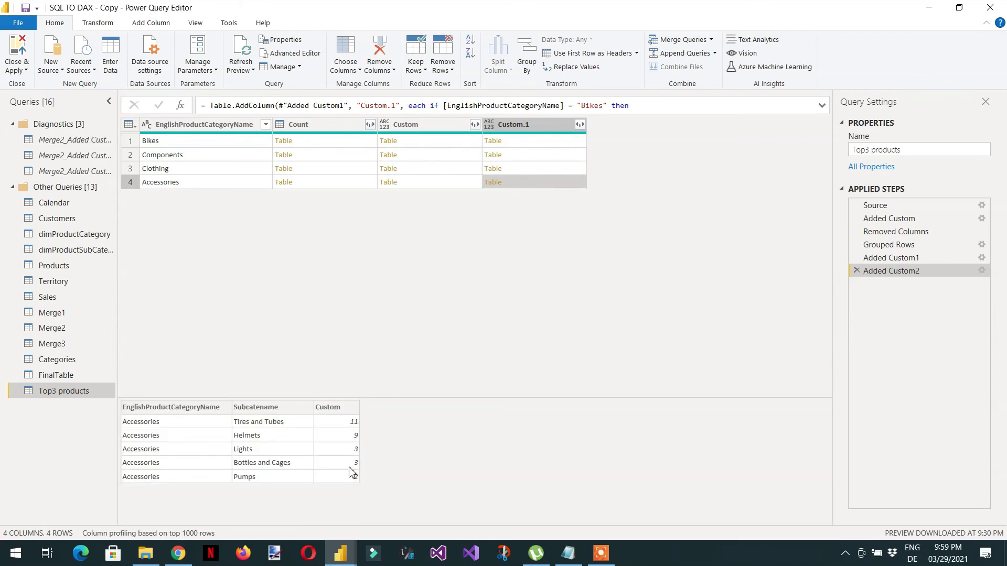
# Remove the Count and Custom columns
pyautogui.click(340, 129)
pyautogui.keyDown('ctrl'); pyautogui.click(412, 126); pyautogui.keyUp('ctrl')
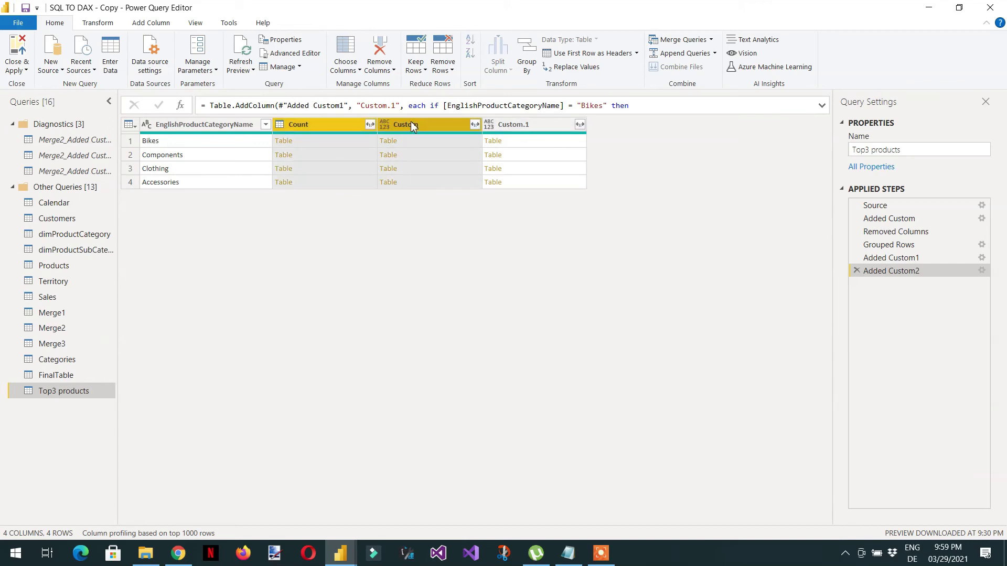
pyautogui.rightClick(404, 129)
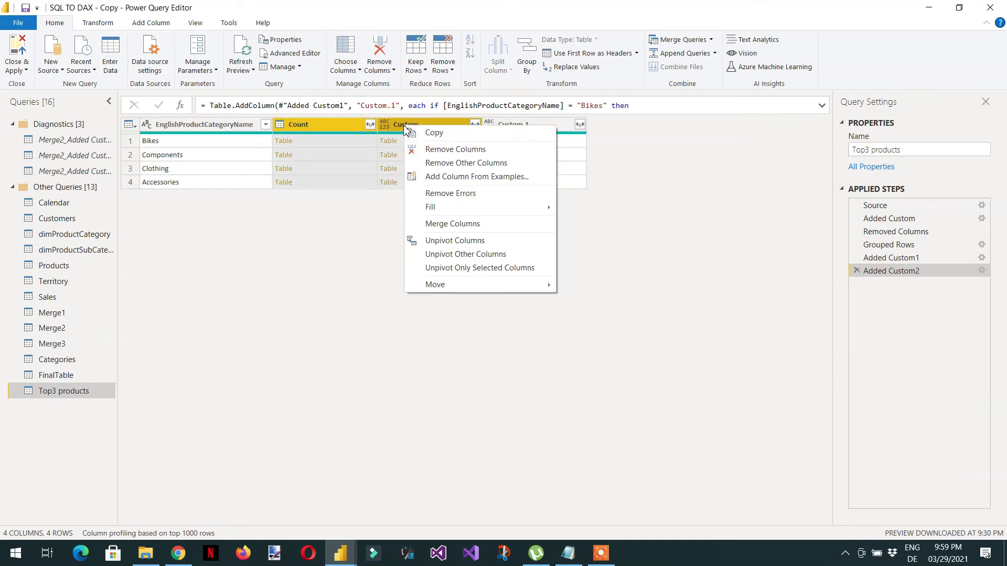
pyautogui.click(433, 151)
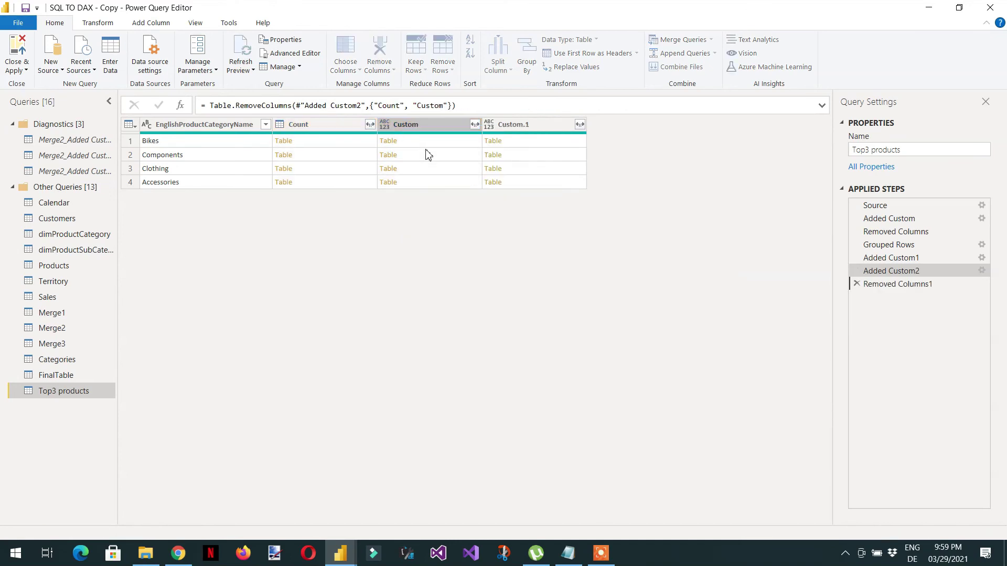
# Expand Custom.1 without EnglishProductCategoryName into subcategory and count columns
pyautogui.click(370, 125)
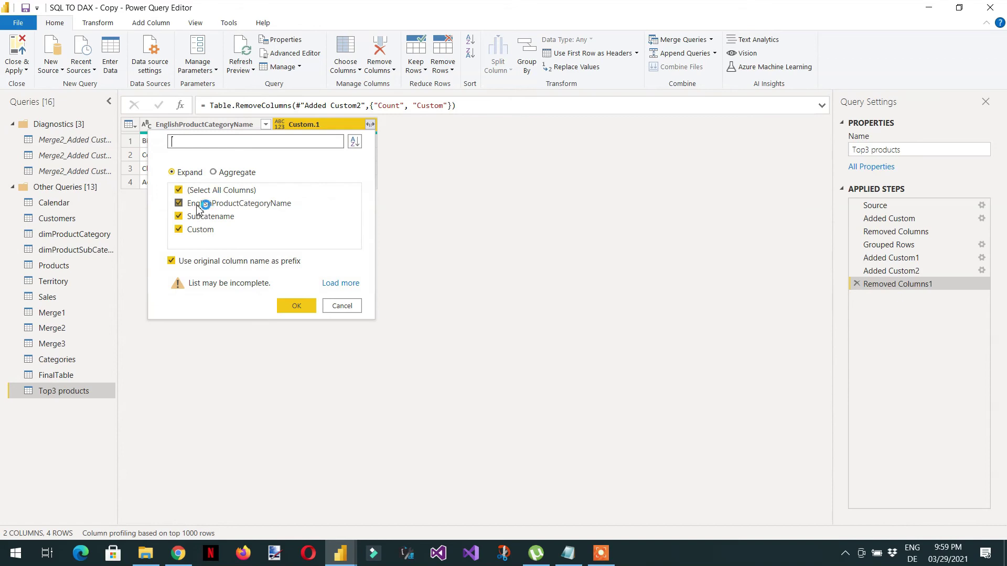
pyautogui.click(196, 208)
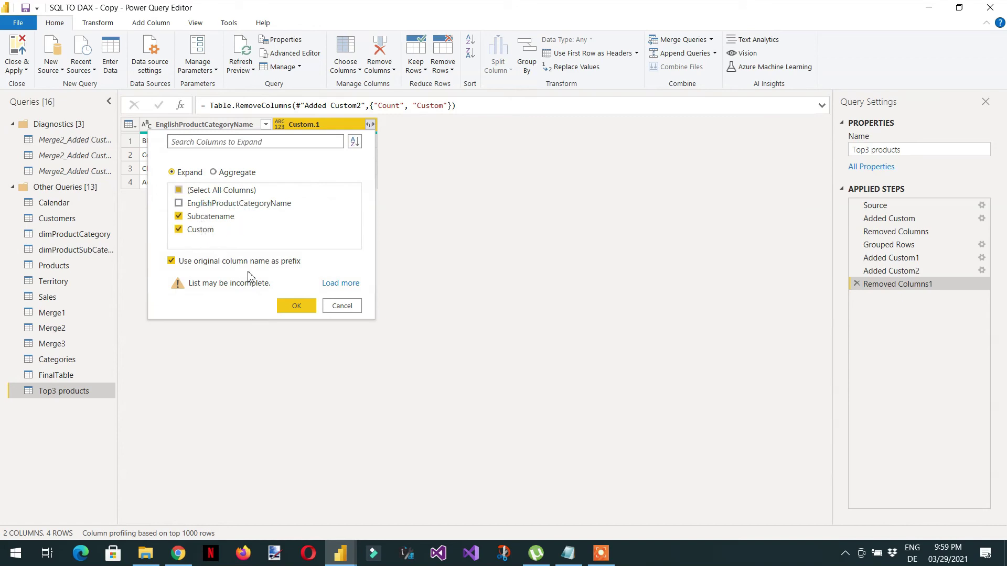
pyautogui.click(287, 305)
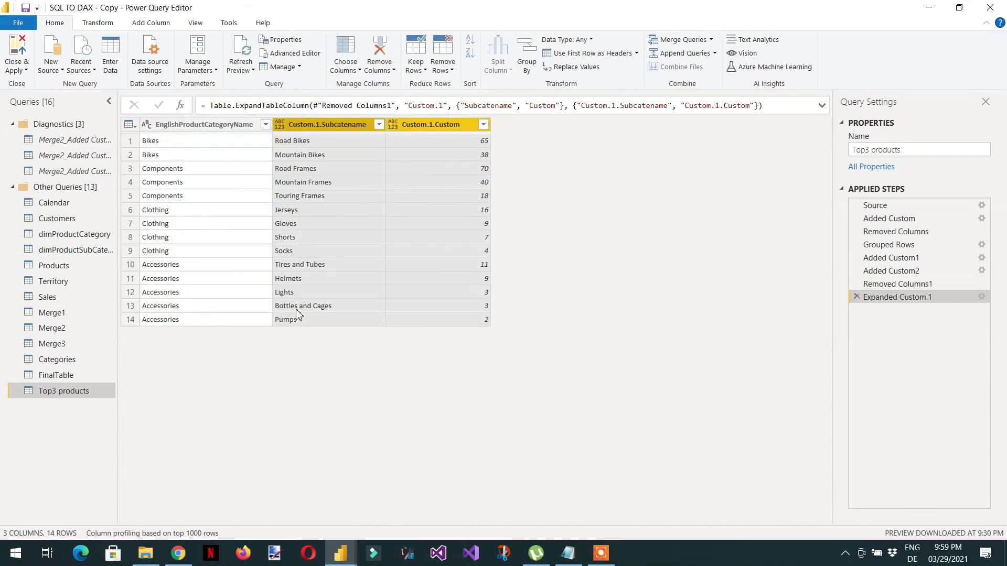